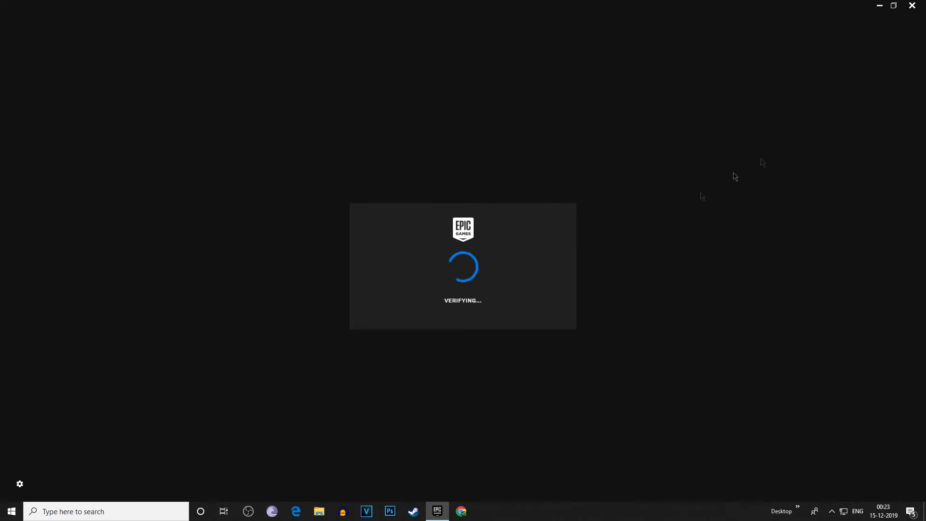
# Close the Epic Games Launcher while it is stuck on VERIFYING.
pyautogui.click(912, 7)
# Relaunch Epic Games Launcher from the taskbar and dismiss the Sign in Failed error.
pyautogui.click(436, 511)
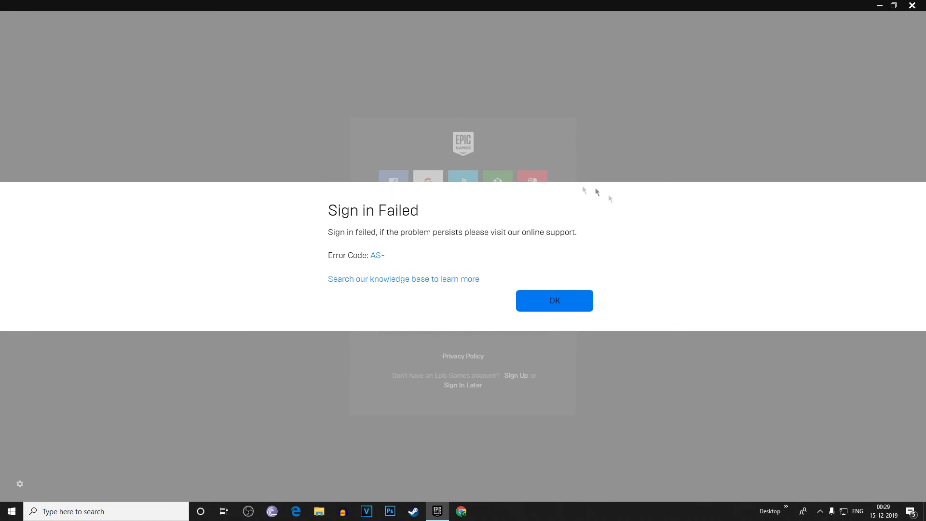
pyautogui.click(554, 300)
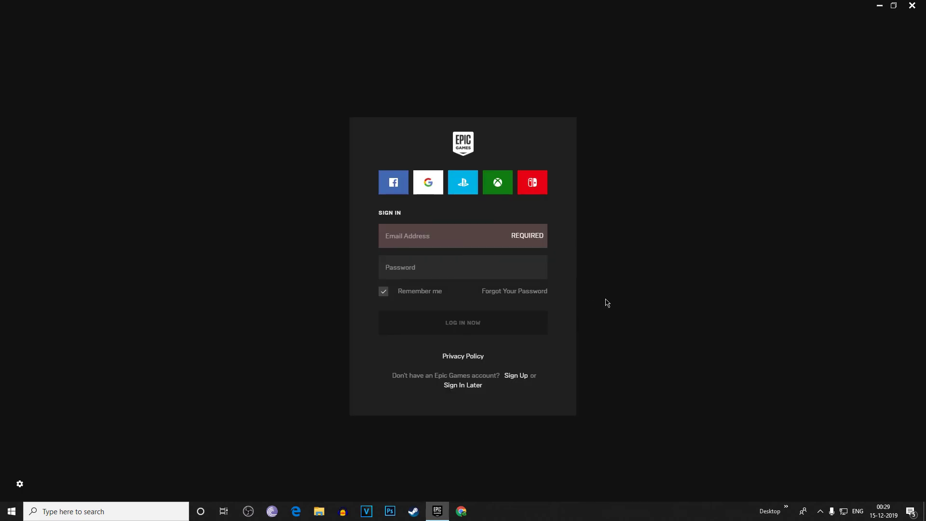